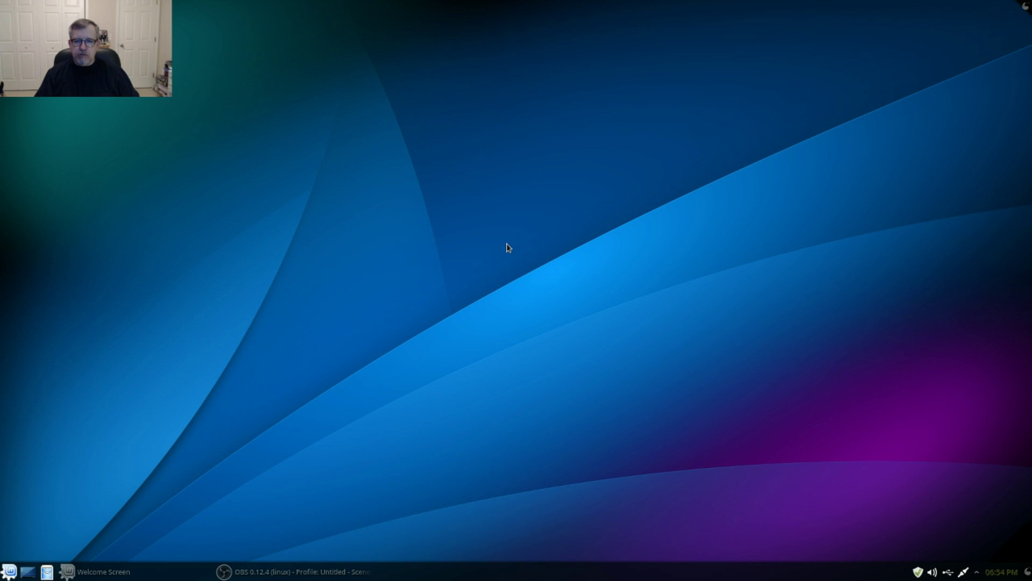
- Bring up the Linux Mint Welcome Screen and open its New features page in the web browser
left_click(120, 567)
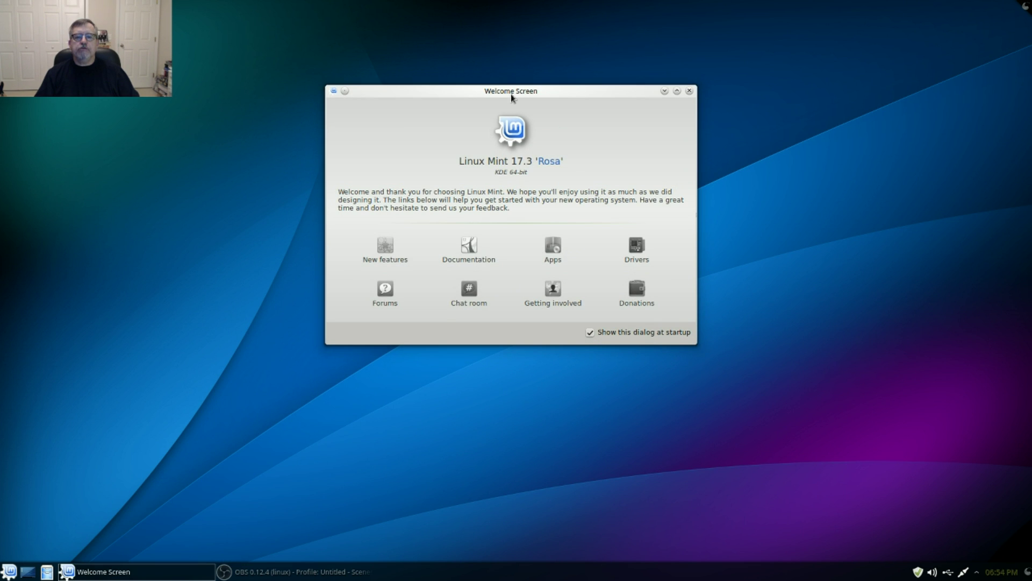
left_click_drag(511, 94, 525, 129)
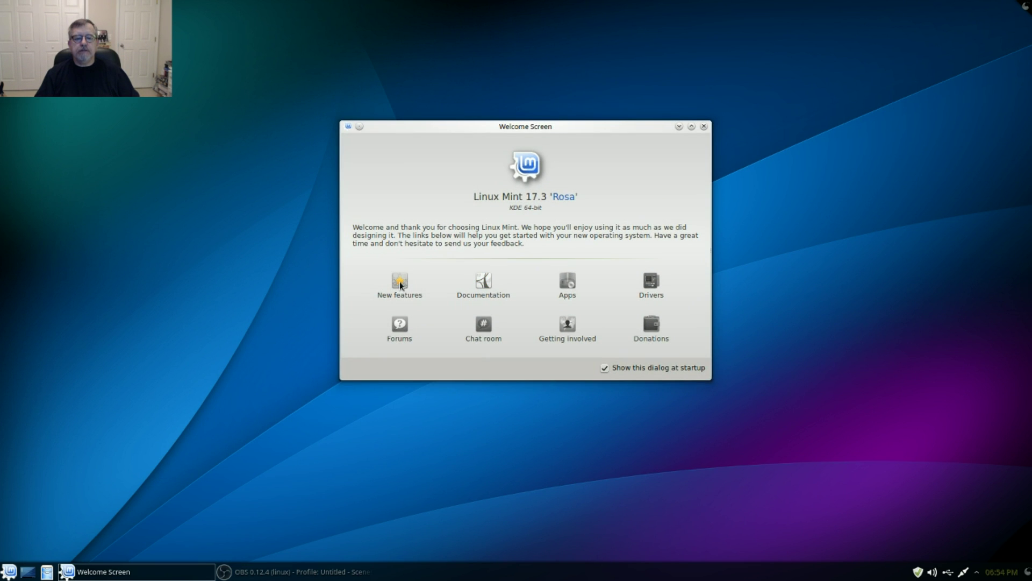
left_click(400, 283)
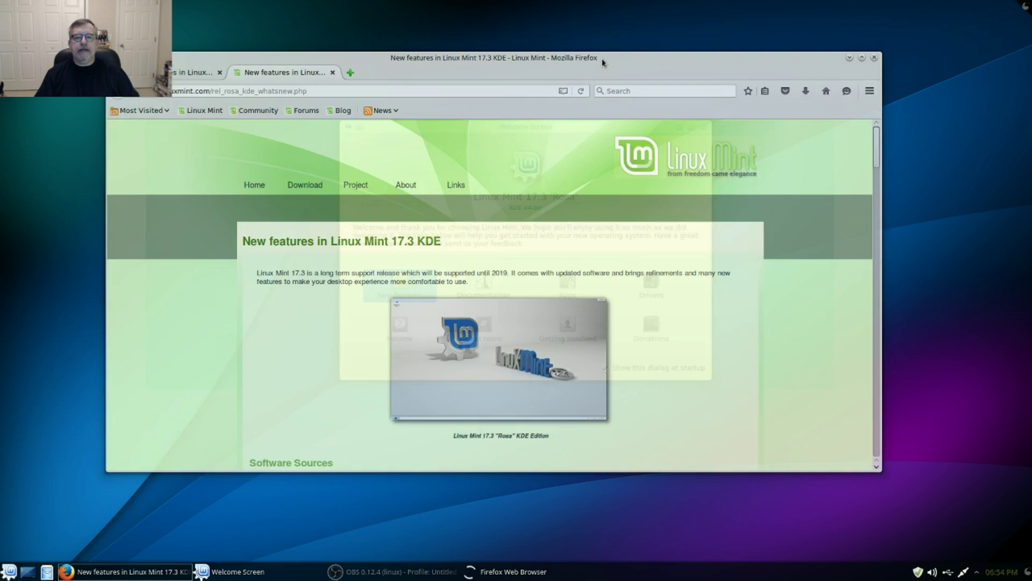
left_click_drag(601, 58, 612, 42)
- Read the release introduction and the Software Sources and Update Manager sections of the new features page
scroll(525, 287, "down", 3)
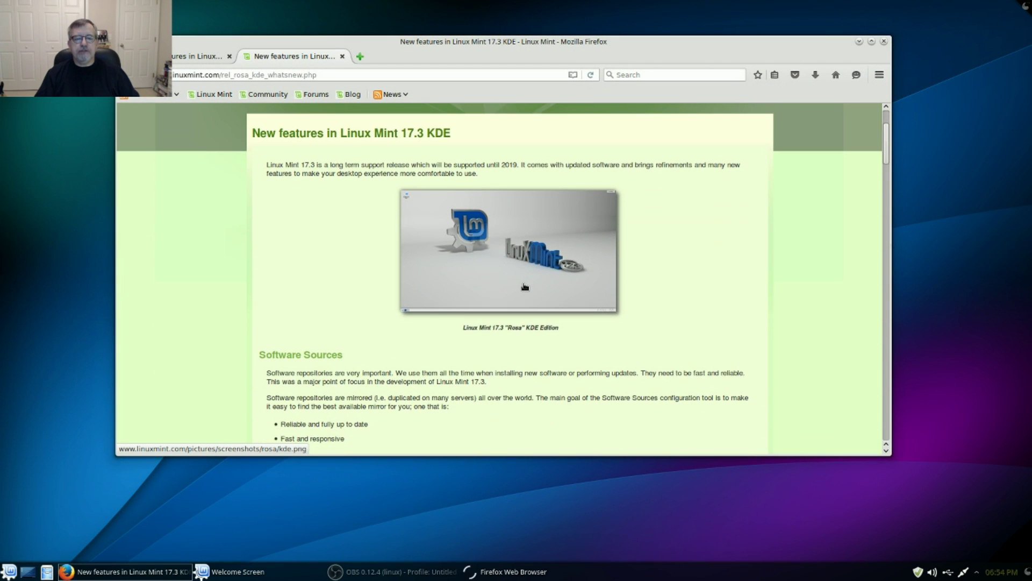
scroll(526, 286, "down", 3)
scroll(506, 226, "down", 3)
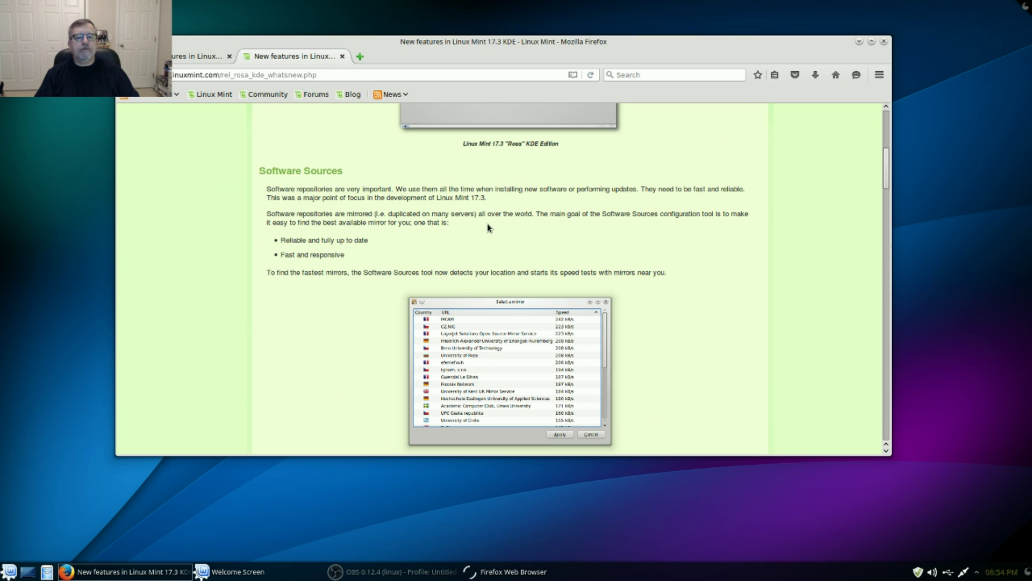
scroll(492, 227, "down", 6)
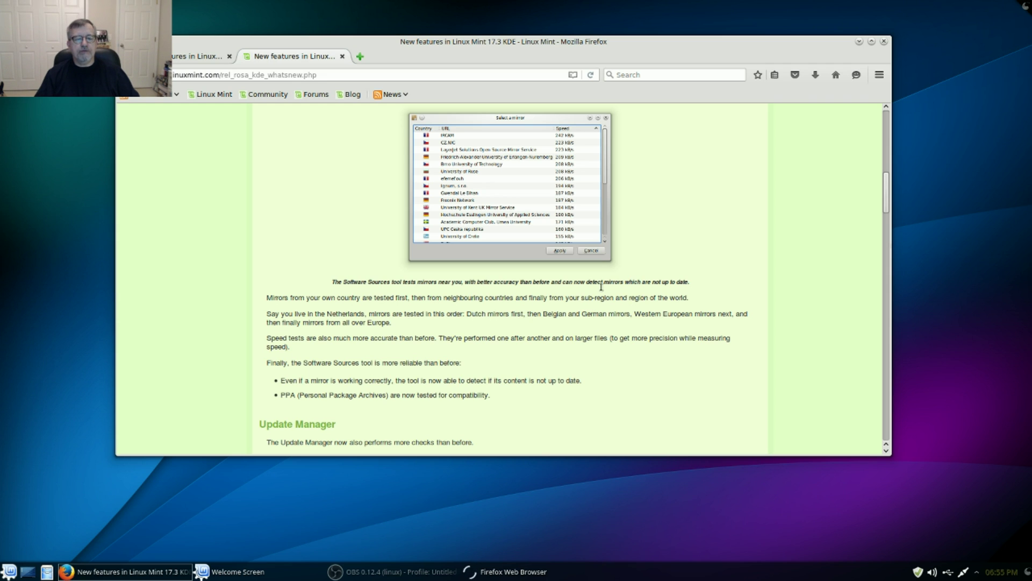
scroll(593, 295, "down", 5)
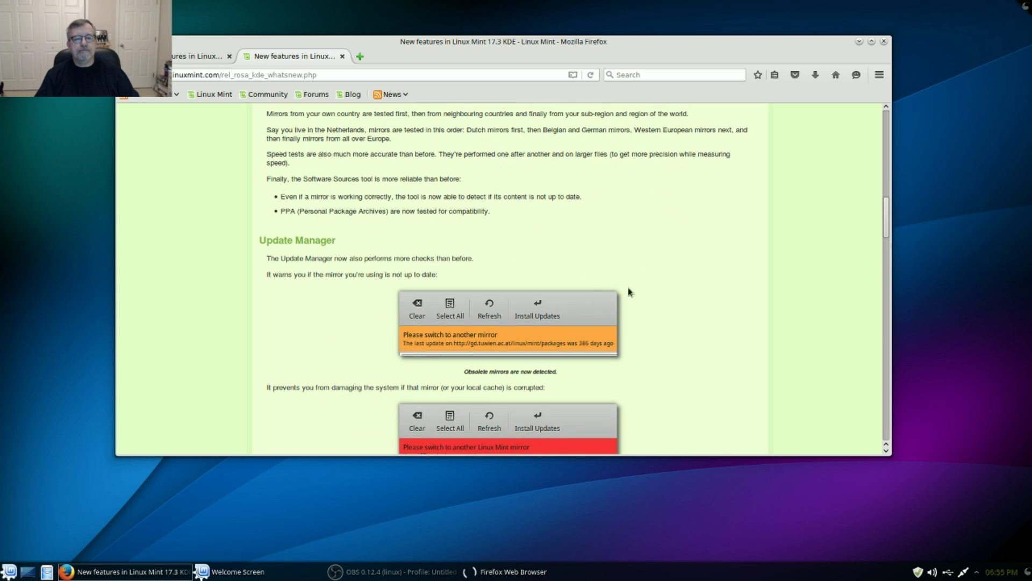
scroll(667, 284, "down", 1)
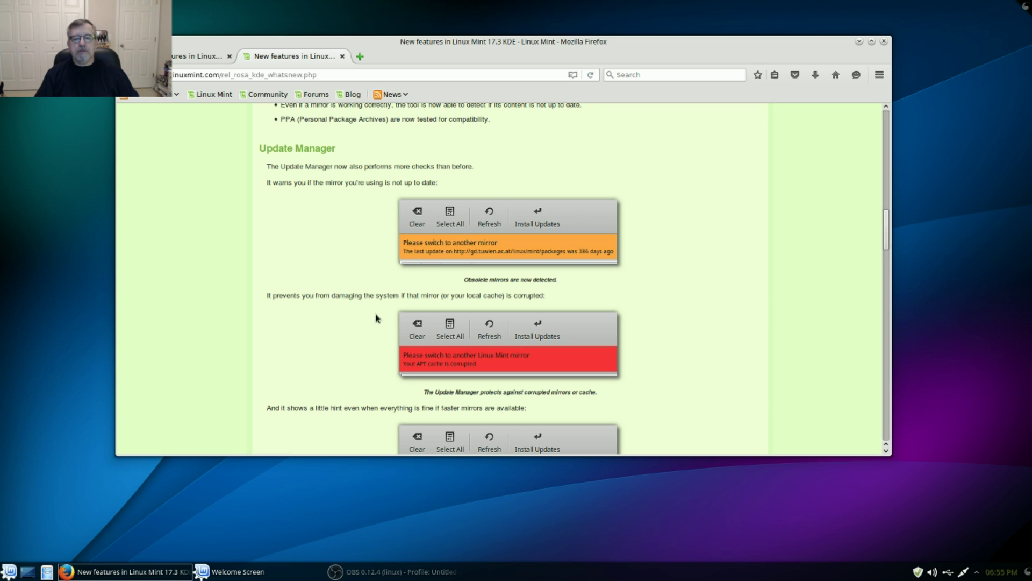
scroll(372, 316, "down", 1)
scroll(371, 317, "down", 2)
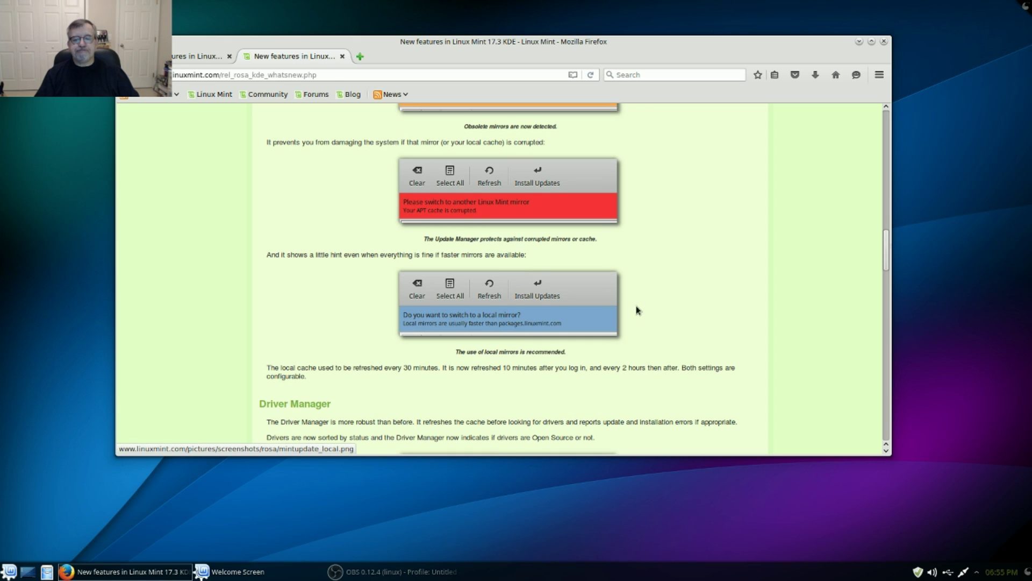
- Read through the Driver Manager, Login Screen and System improvements sections of the new features page
scroll(637, 310, "down", 2)
scroll(372, 281, "down", 2)
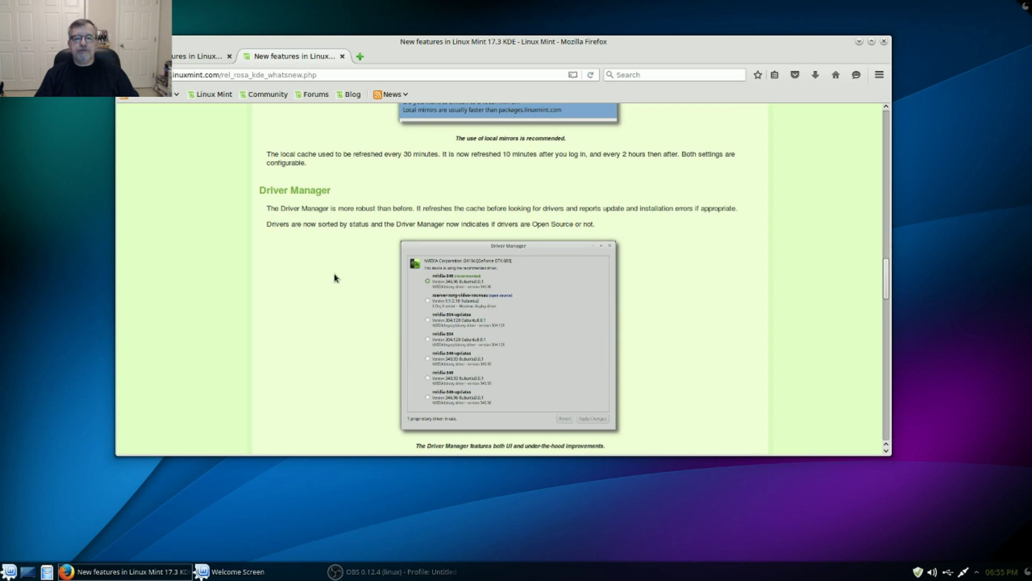
scroll(380, 274, "down", 3)
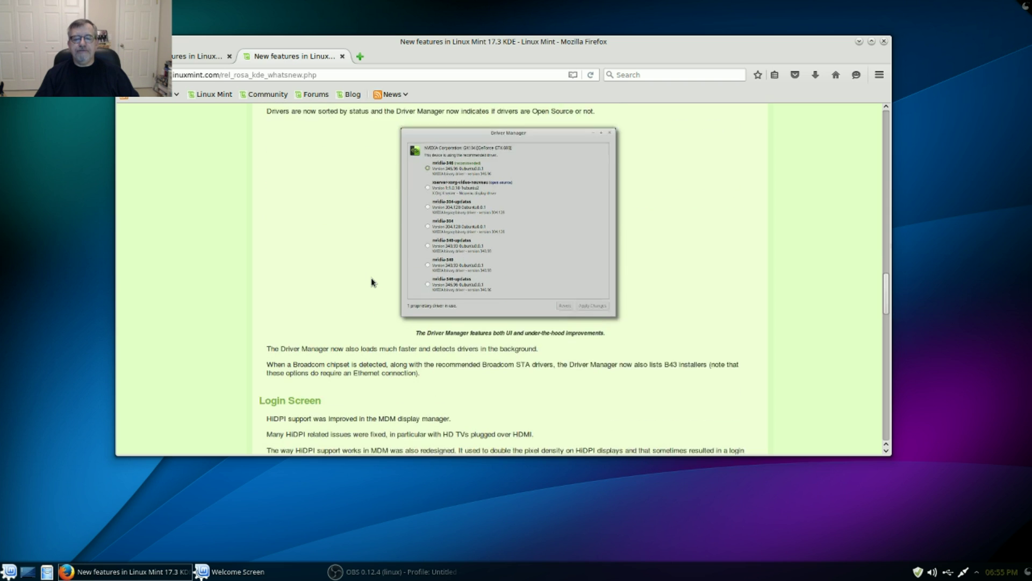
scroll(381, 225, "up", 2)
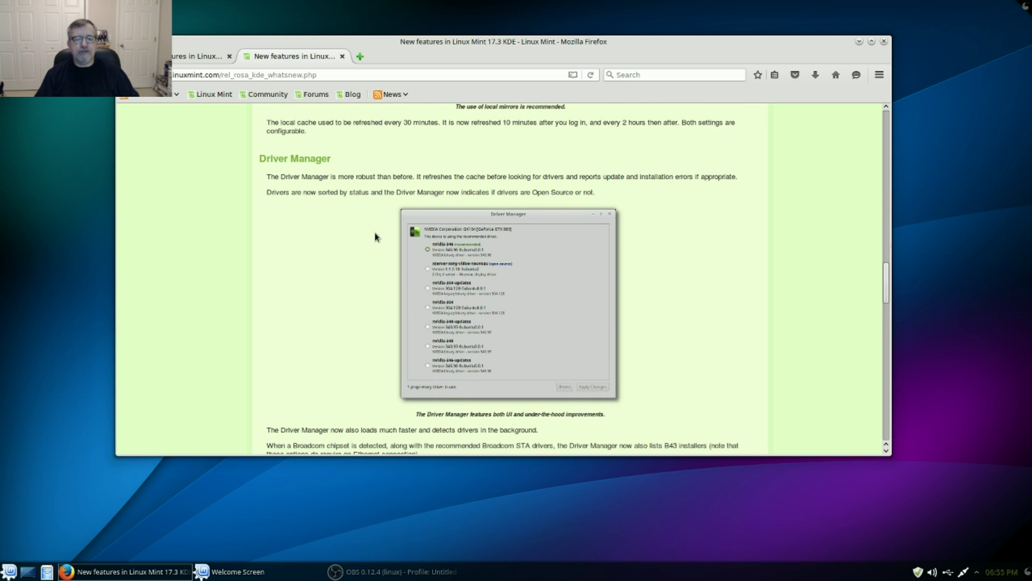
scroll(375, 236, "down", 6)
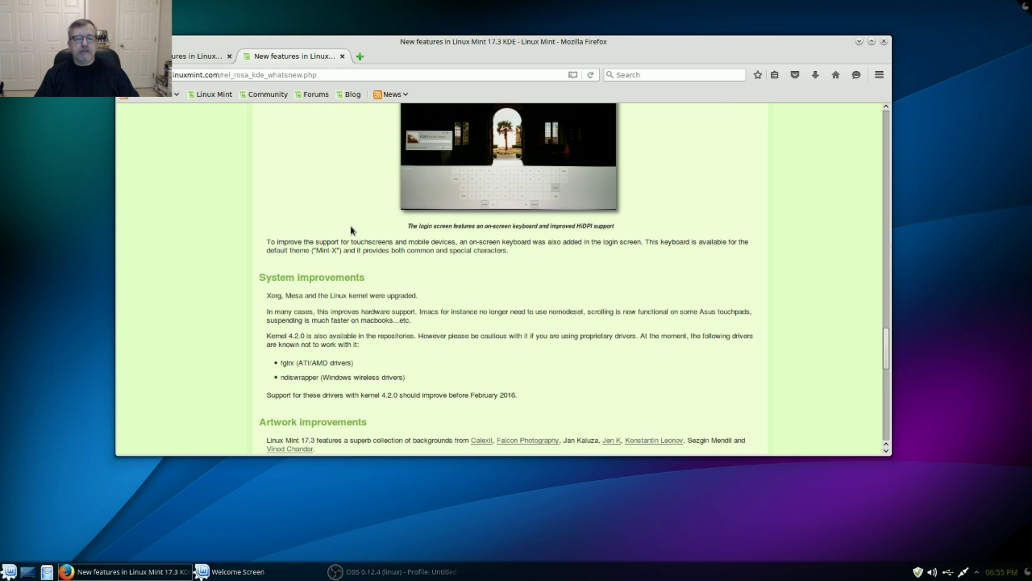
scroll(353, 230, "down", 2)
scroll(341, 219, "down", 2)
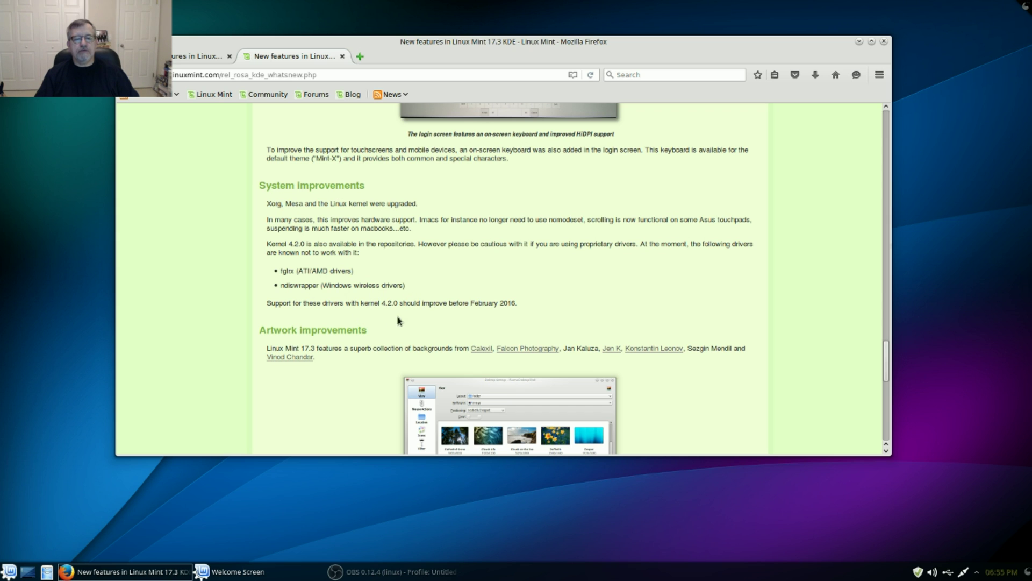
- Review the Artwork improvements, Other improvements, Main components and LTS strategy sections, then return to the start of the page
scroll(578, 298, "down", 5)
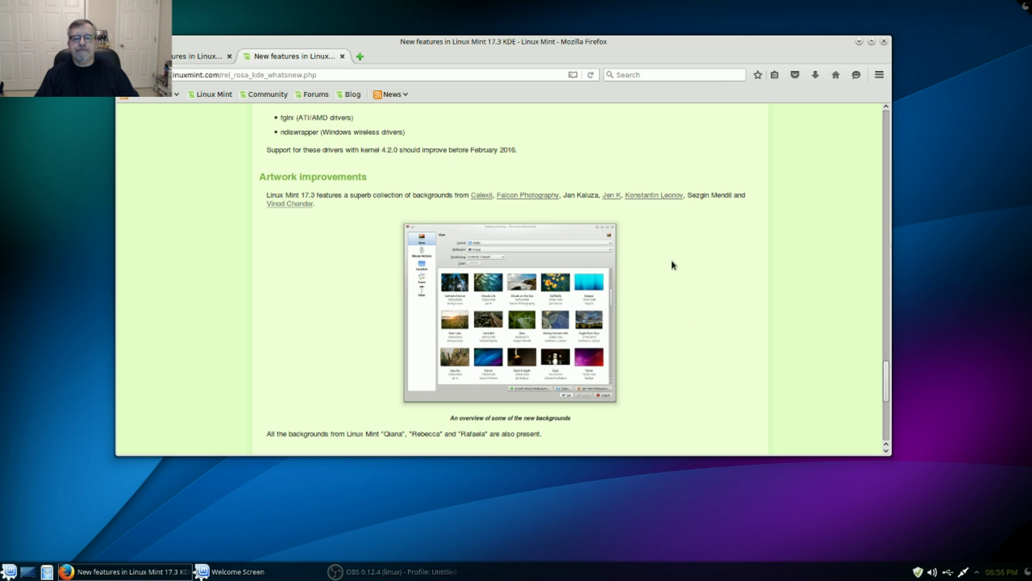
scroll(669, 271, "down", 3)
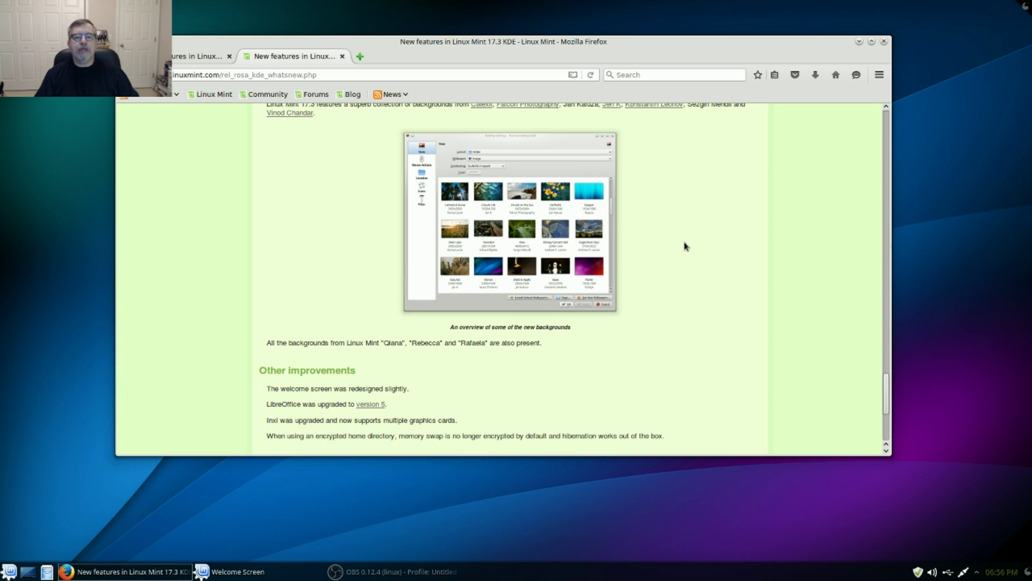
scroll(673, 250, "down", 3)
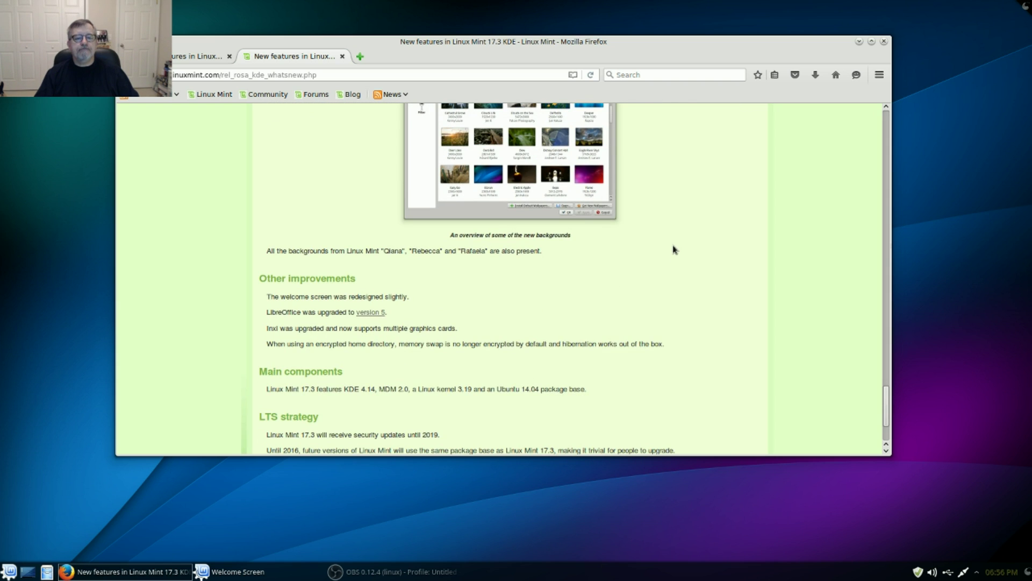
scroll(673, 250, "down", 3)
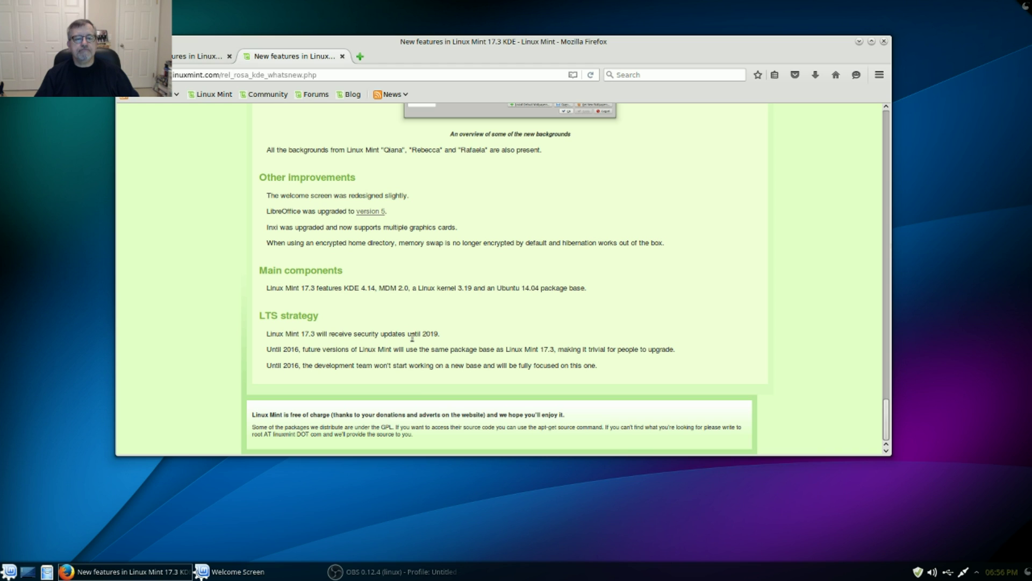
scroll(750, 361, "up", 1)
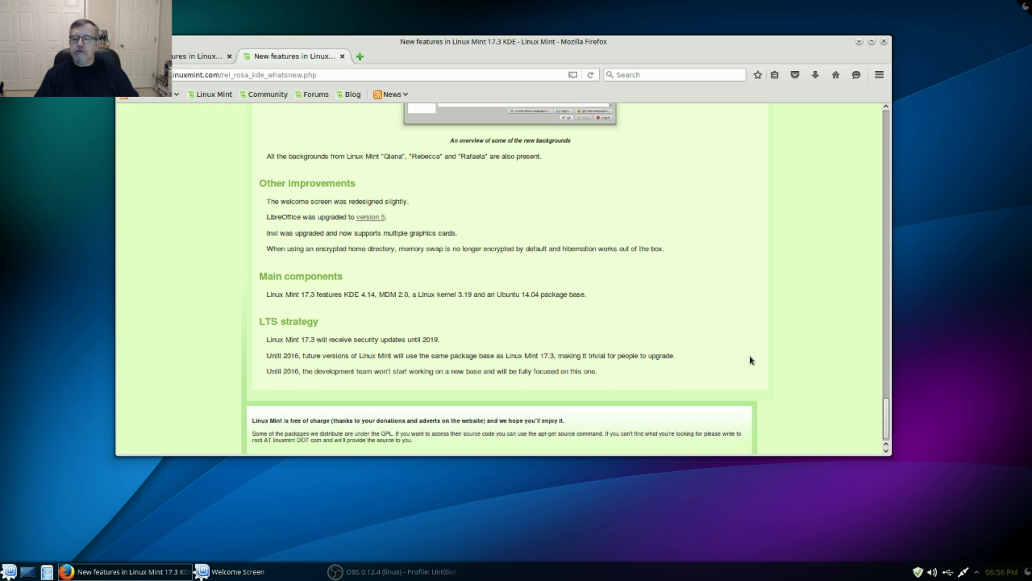
scroll(751, 360, "up", 15)
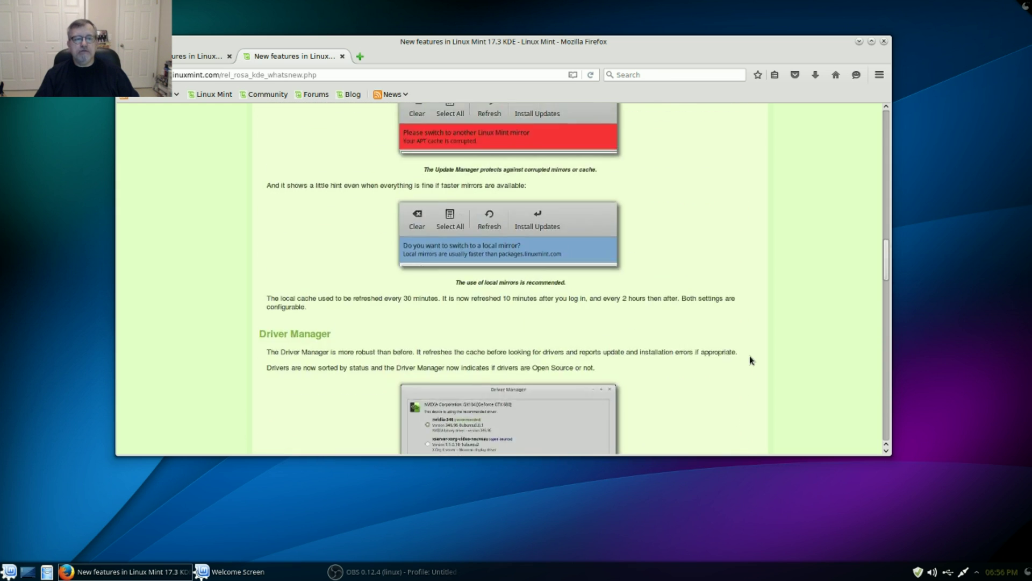
scroll(751, 361, "up", 15)
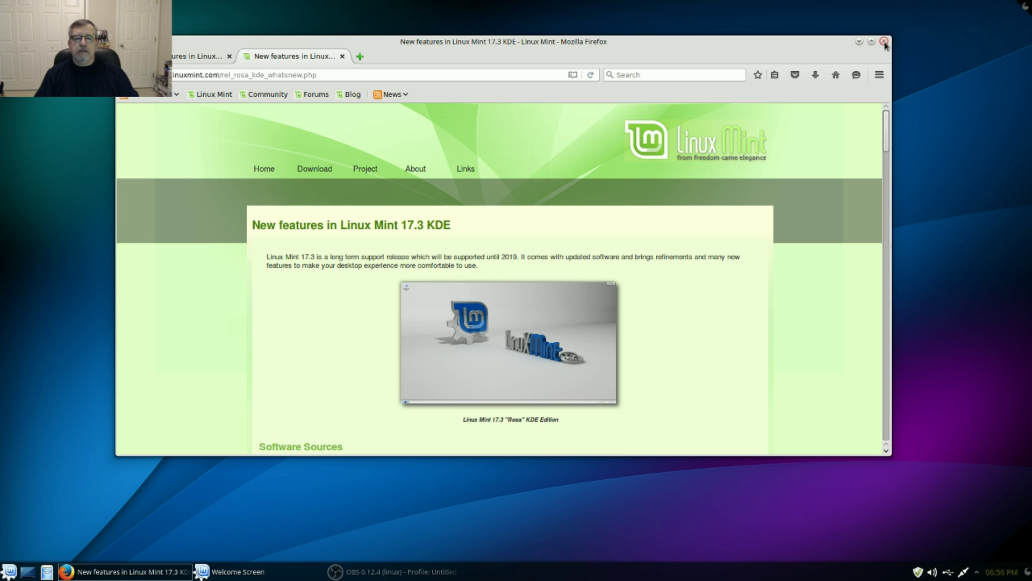
- Close the browser with all its tabs and close the Welcome Screen
left_click(885, 42)
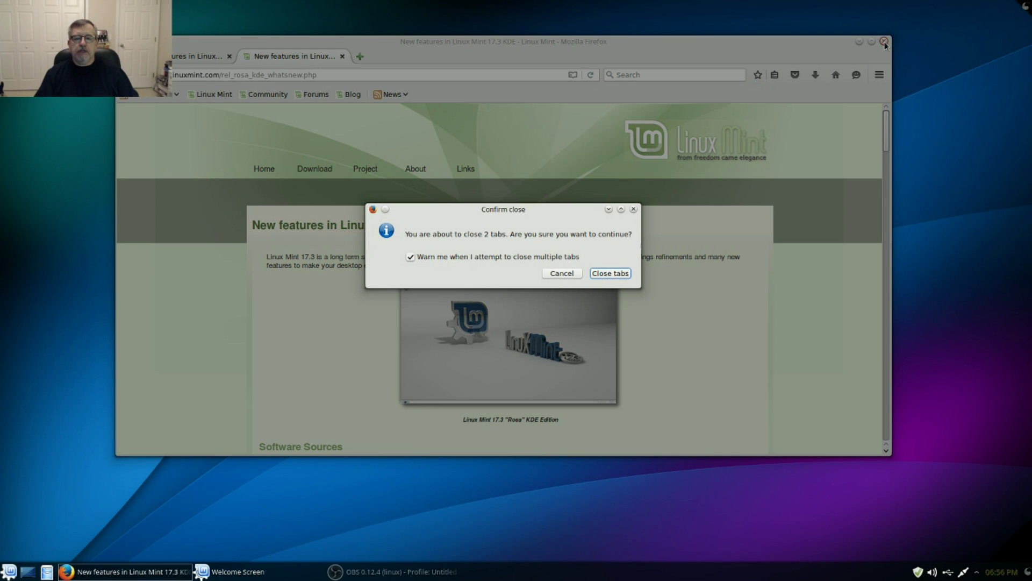
left_click(604, 274)
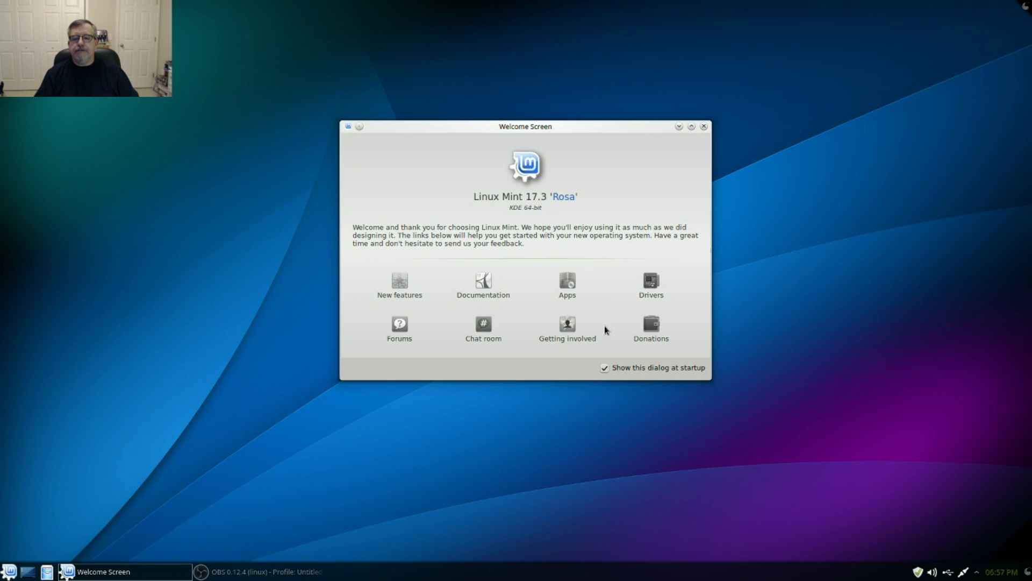
left_click(704, 126)
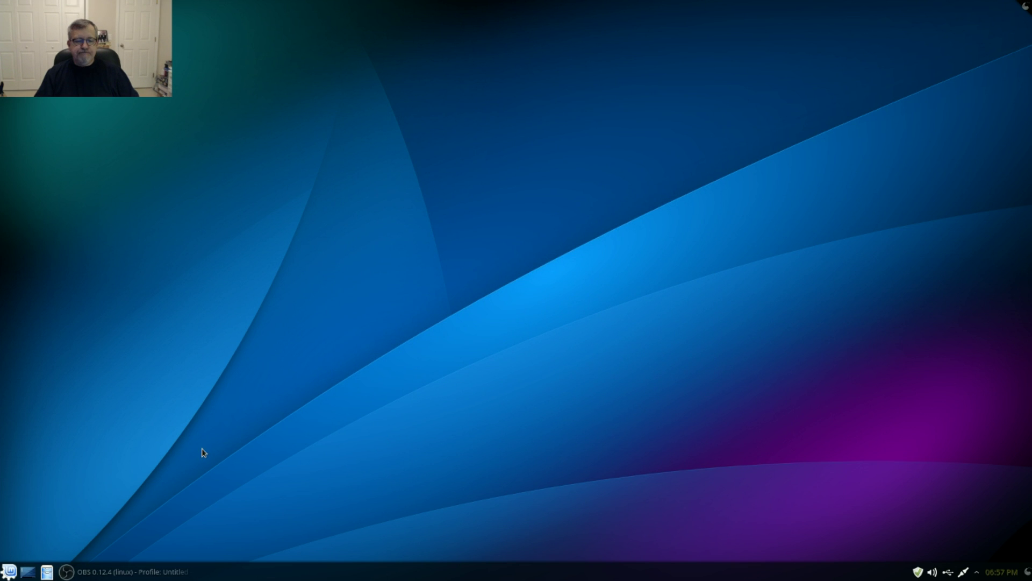
- Look at the classic application menu and switch it to Application Launcher style
left_click(9, 570)
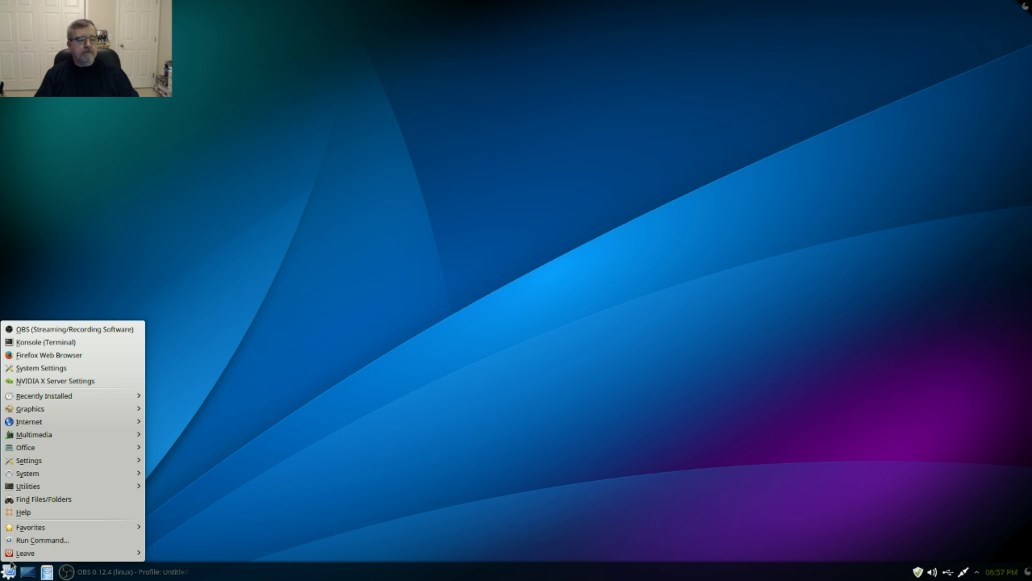
left_click(238, 486)
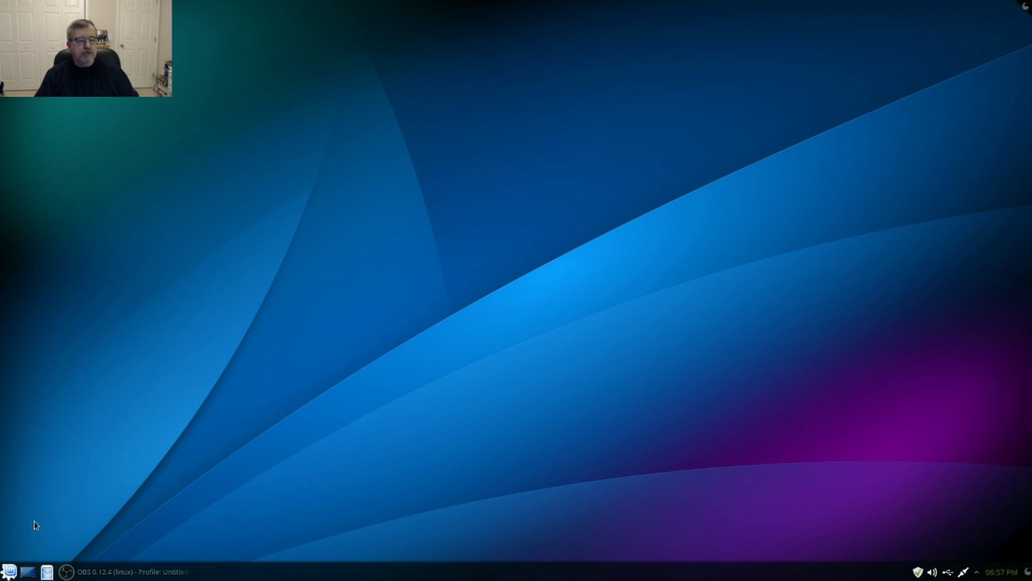
right_click(8, 574)
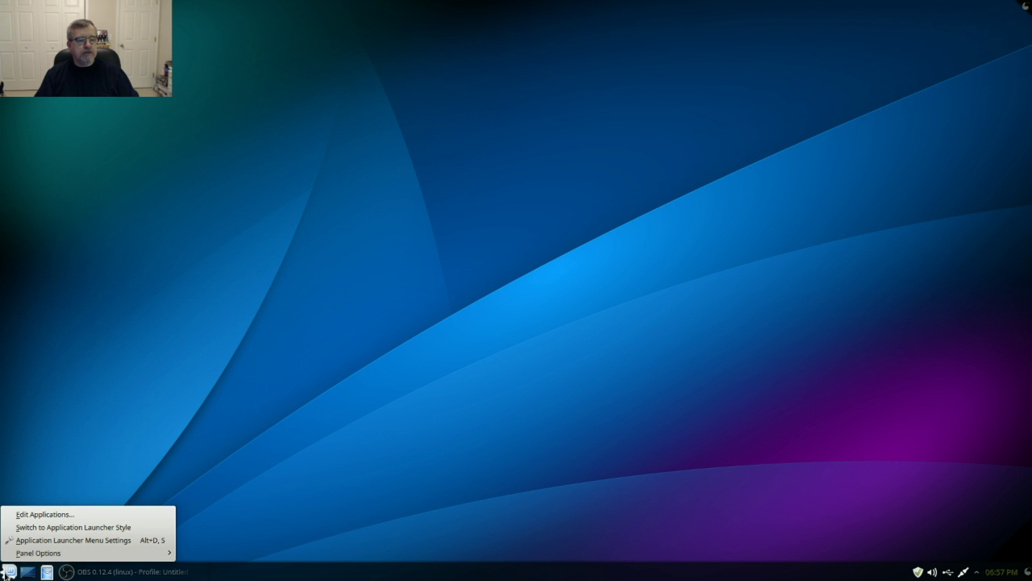
left_click(58, 530)
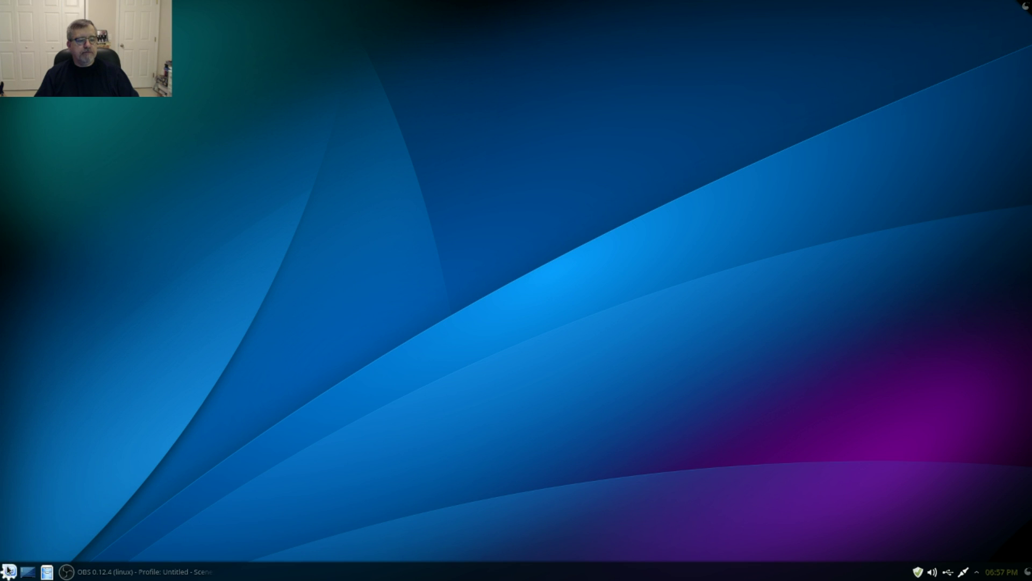
- Look through the Favorites, Applications, Computer, Recently Used and Leave sections of the application launcher and close it
left_click(8, 572)
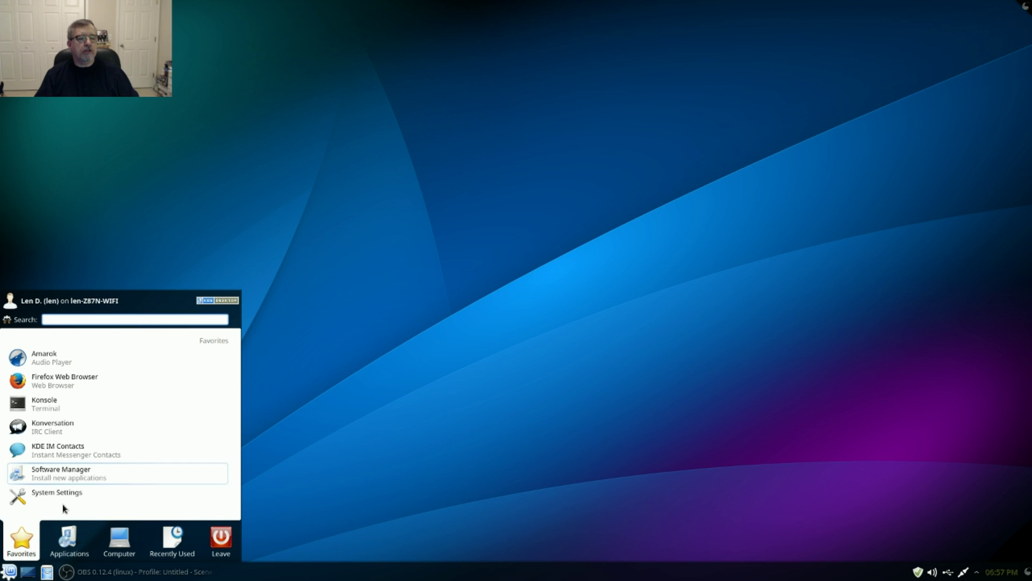
mouse_move(119, 540)
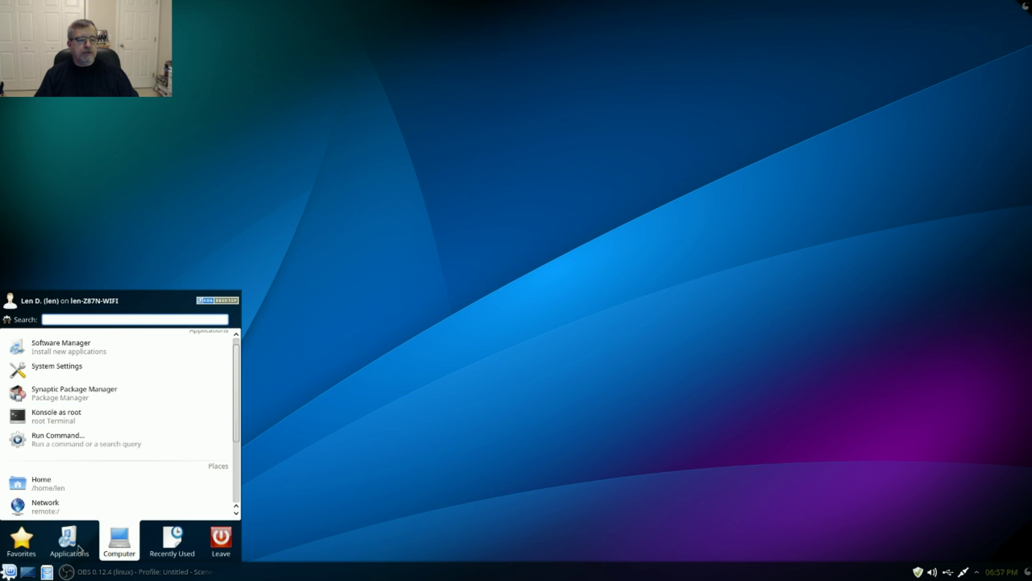
mouse_move(48, 527)
mouse_move(17, 523)
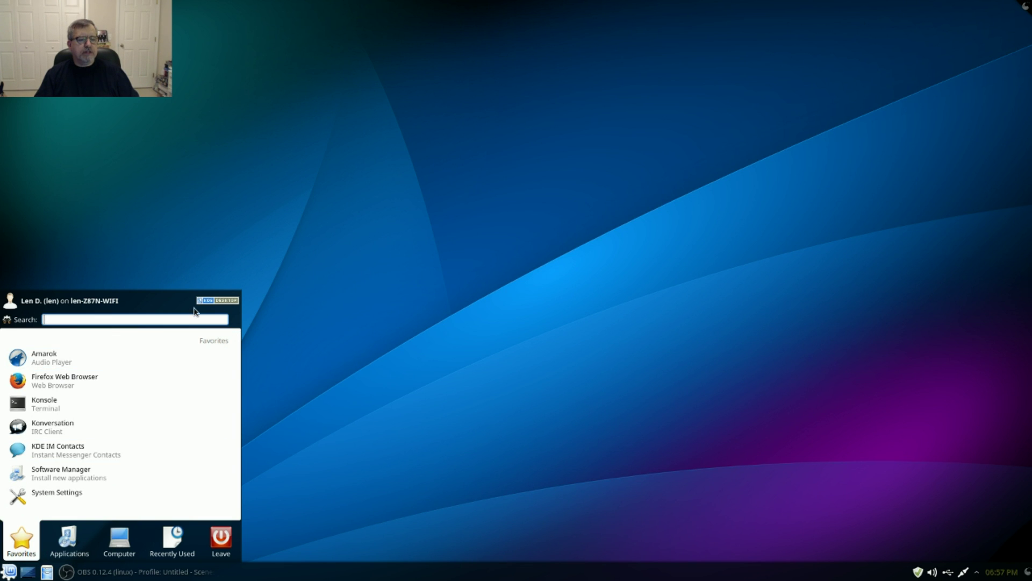
mouse_move(61, 545)
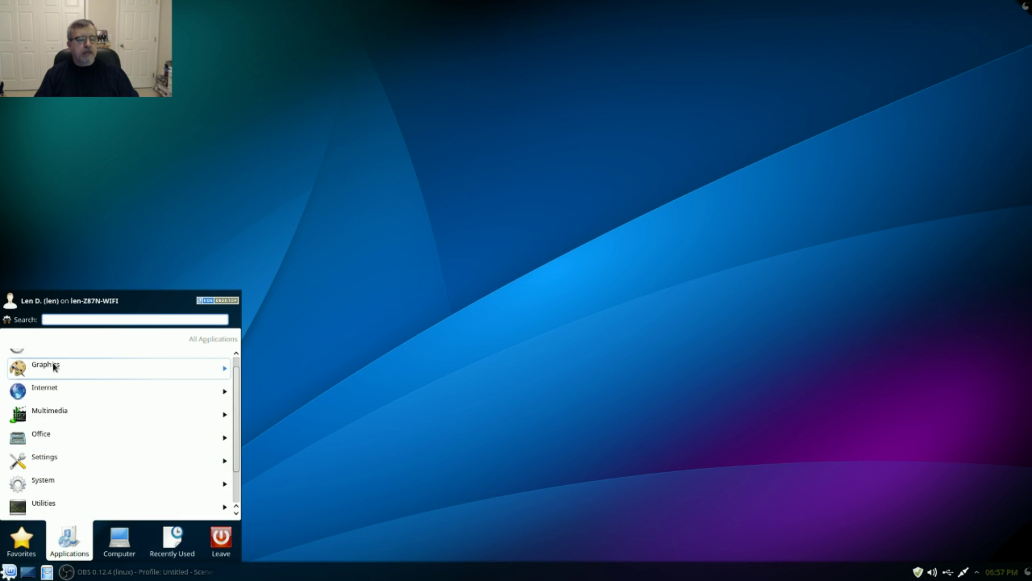
mouse_move(13, 558)
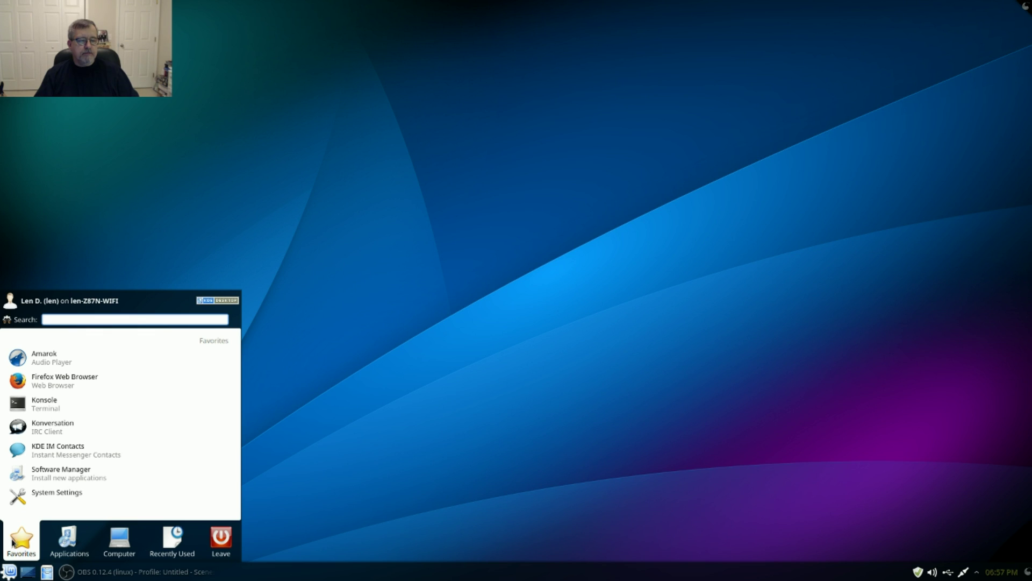
left_click(65, 549)
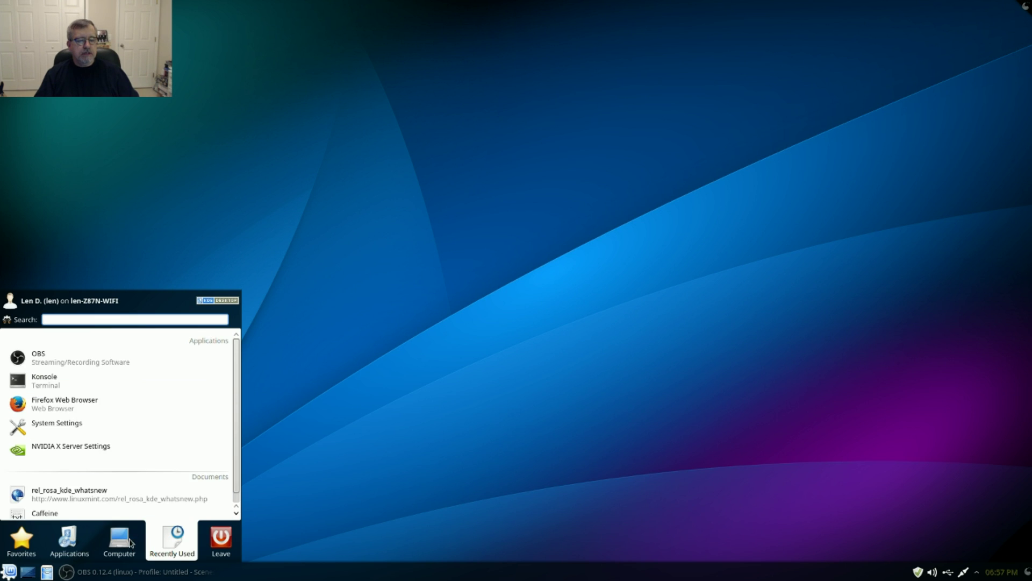
mouse_move(114, 546)
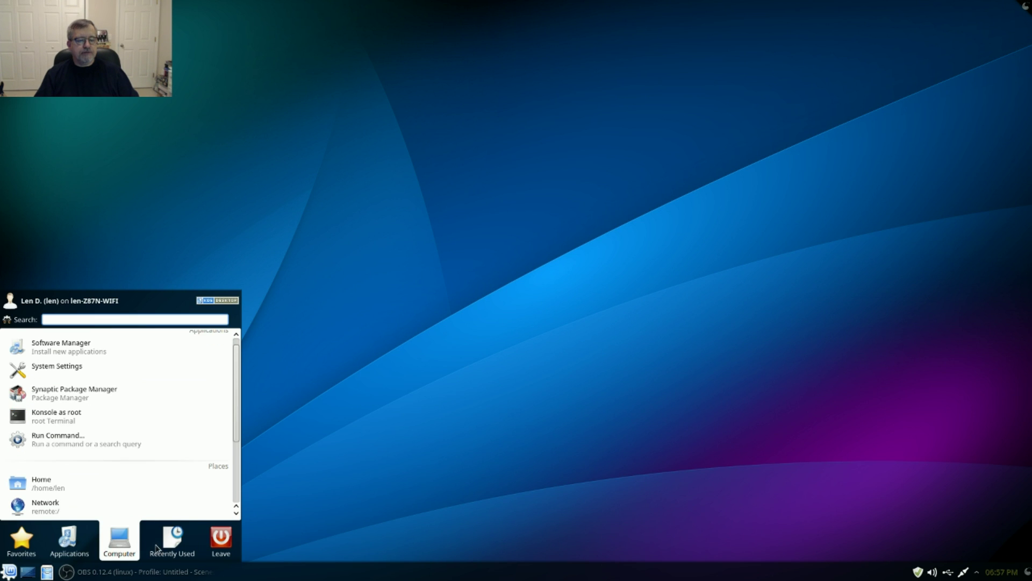
mouse_move(225, 549)
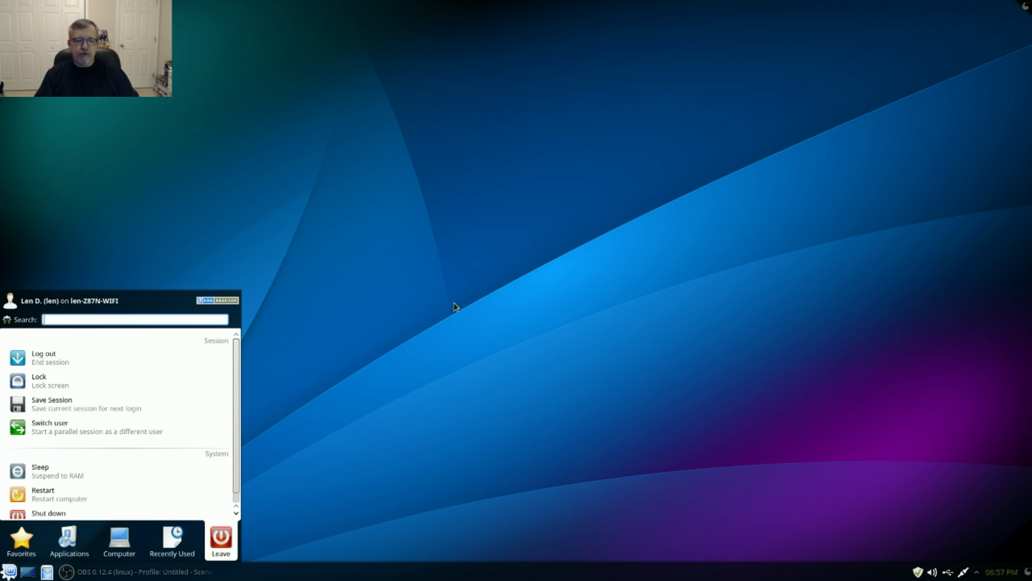
left_click(442, 343)
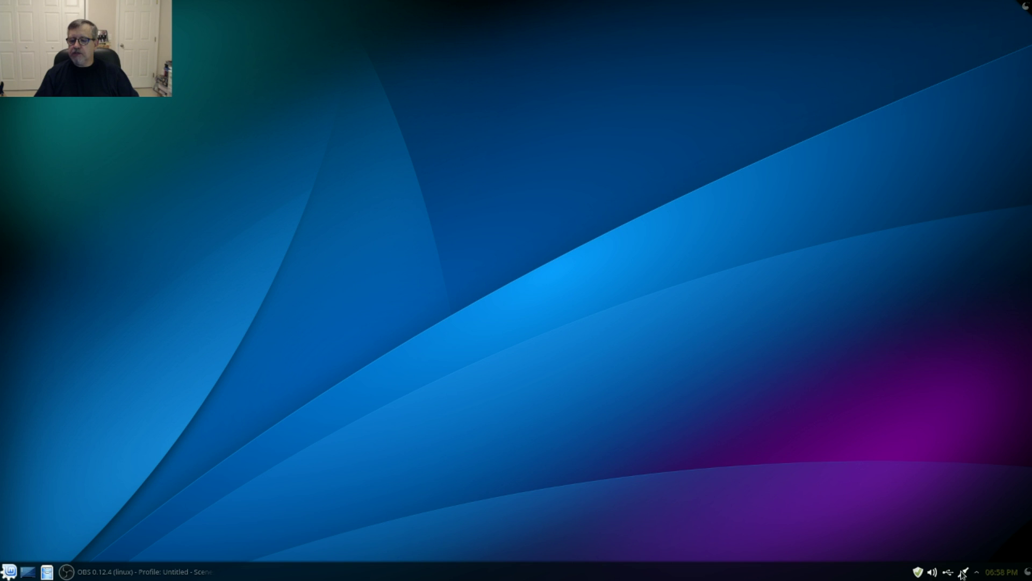
- View the desktop panel's configuration options and close them without changing anything
left_click(1027, 573)
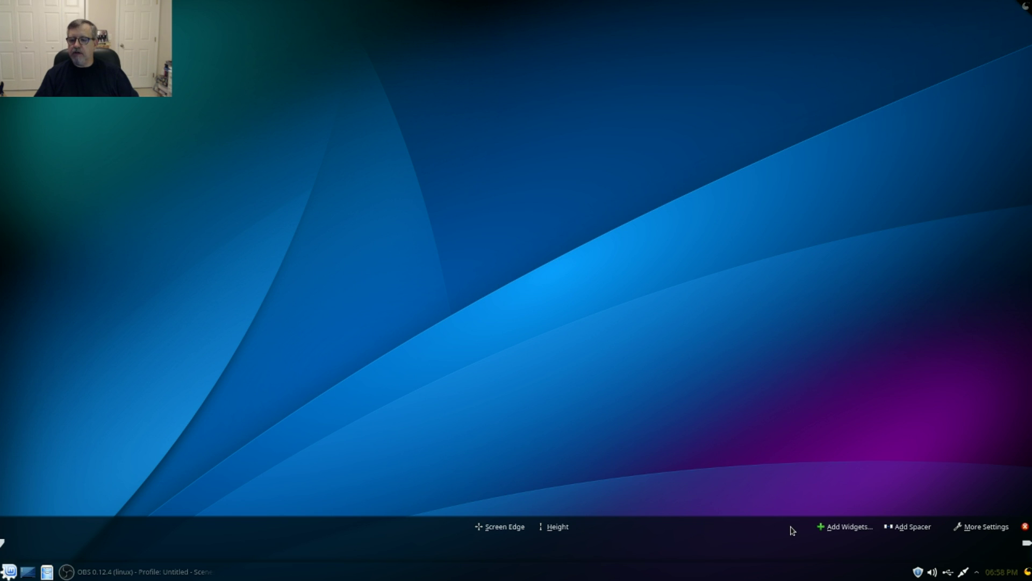
left_click(1025, 527)
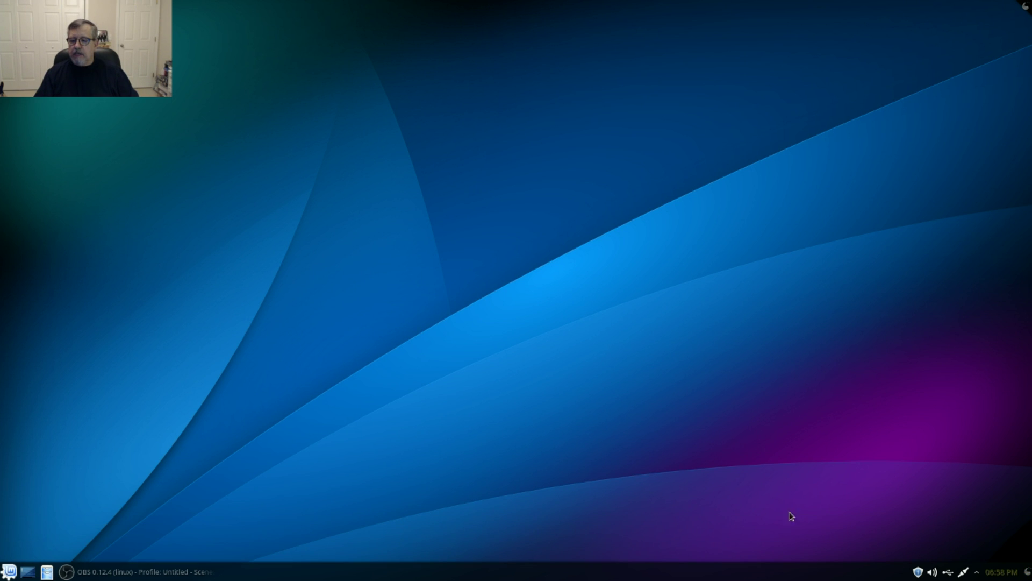
- Open Update Manager and install the isc-dhcp update, entering the account password to authorize it
right_click(918, 572)
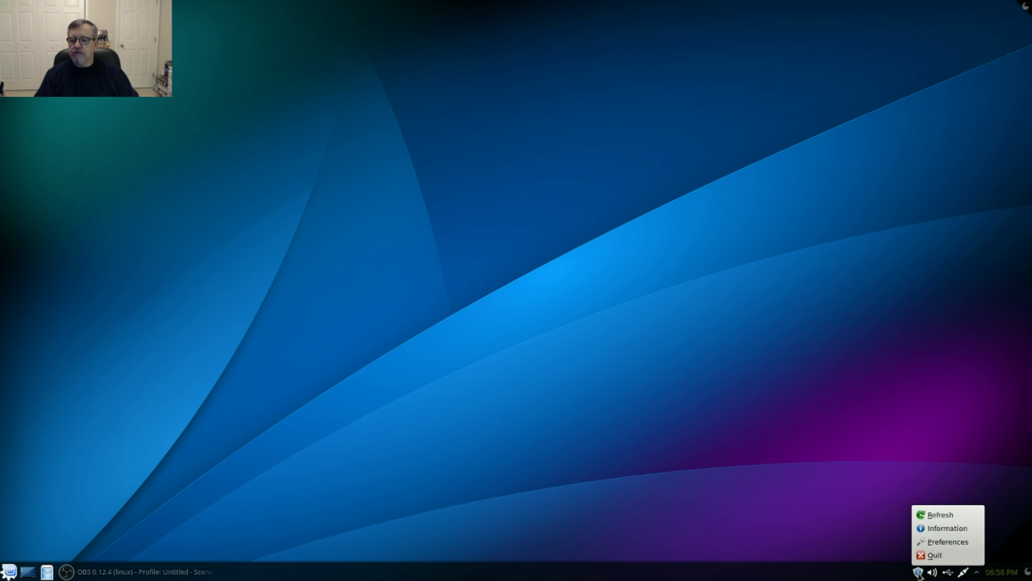
left_click(919, 574)
left_click(918, 574)
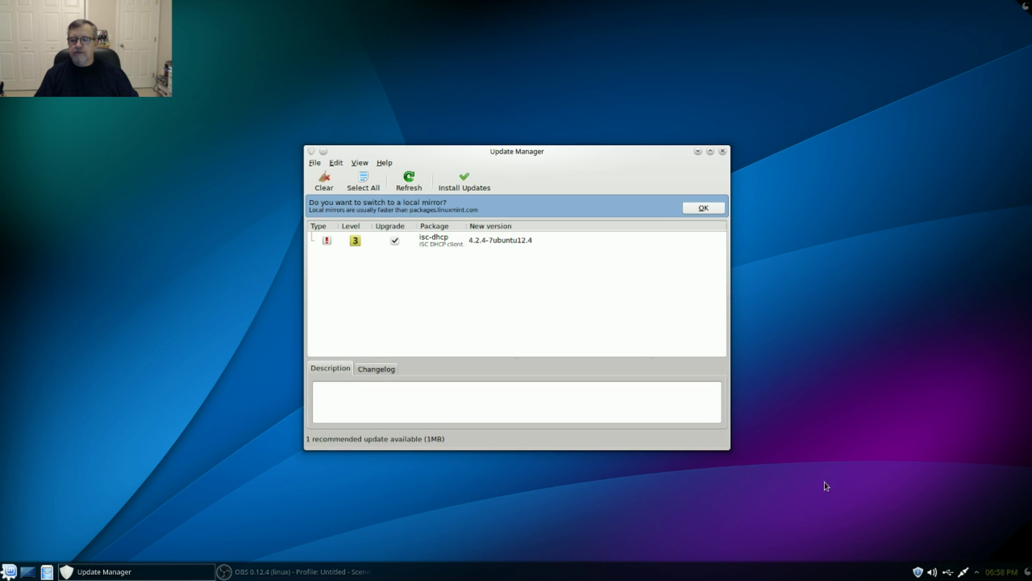
left_click(457, 186)
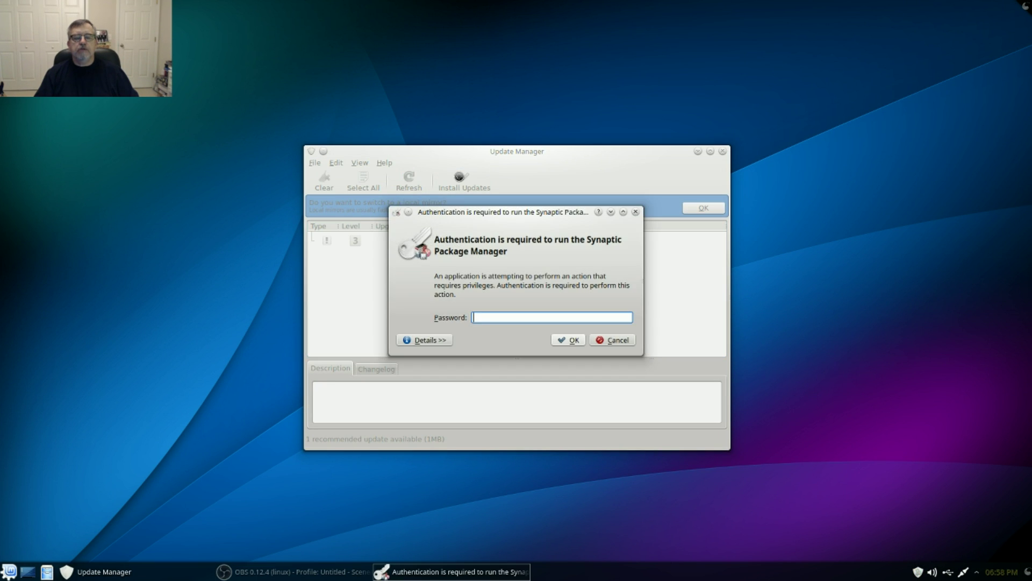
type("•••••")
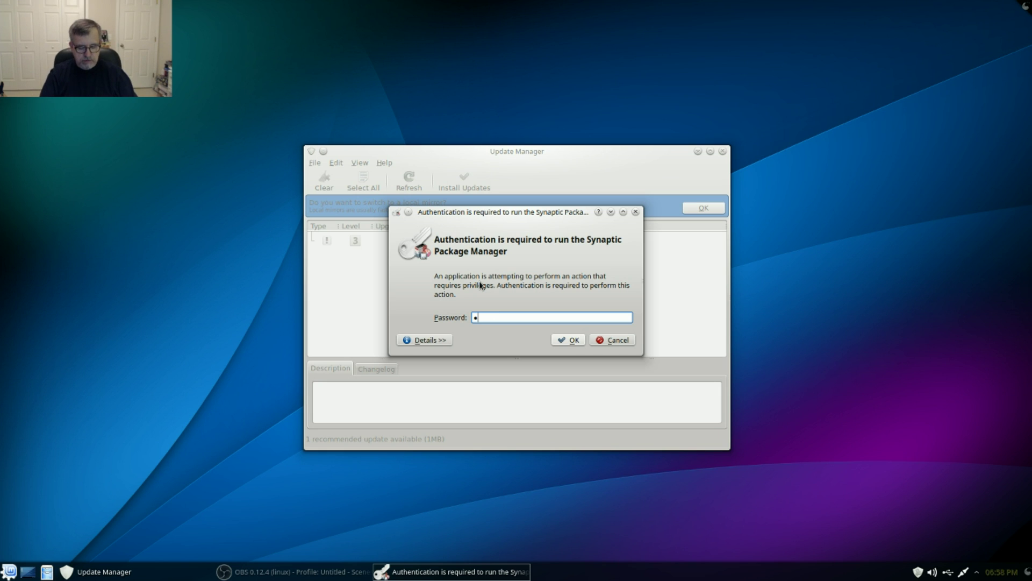
key("Return")
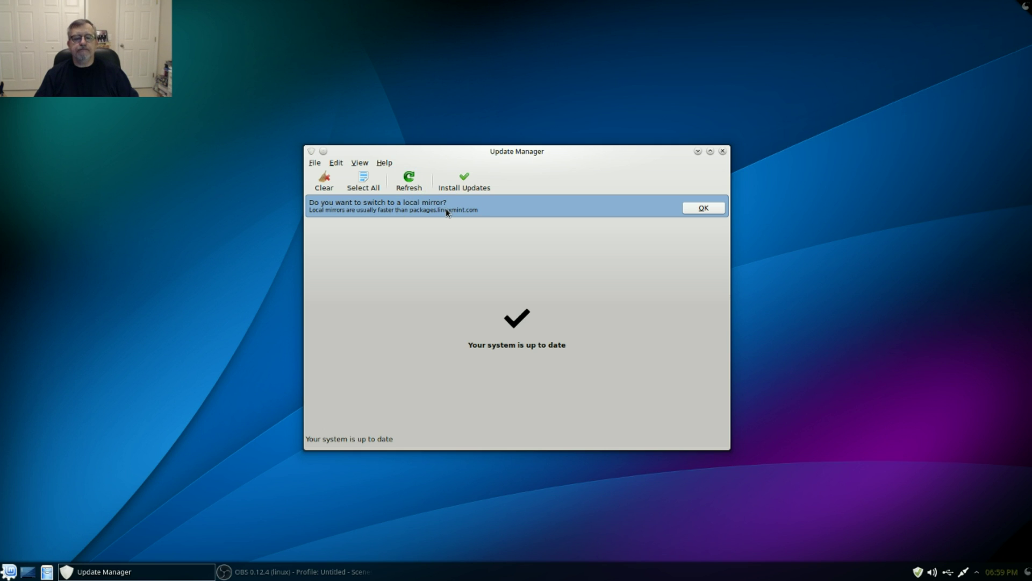
- Accept the offer to switch to a local mirror and enter the account password to open Software Sources
left_click(703, 208)
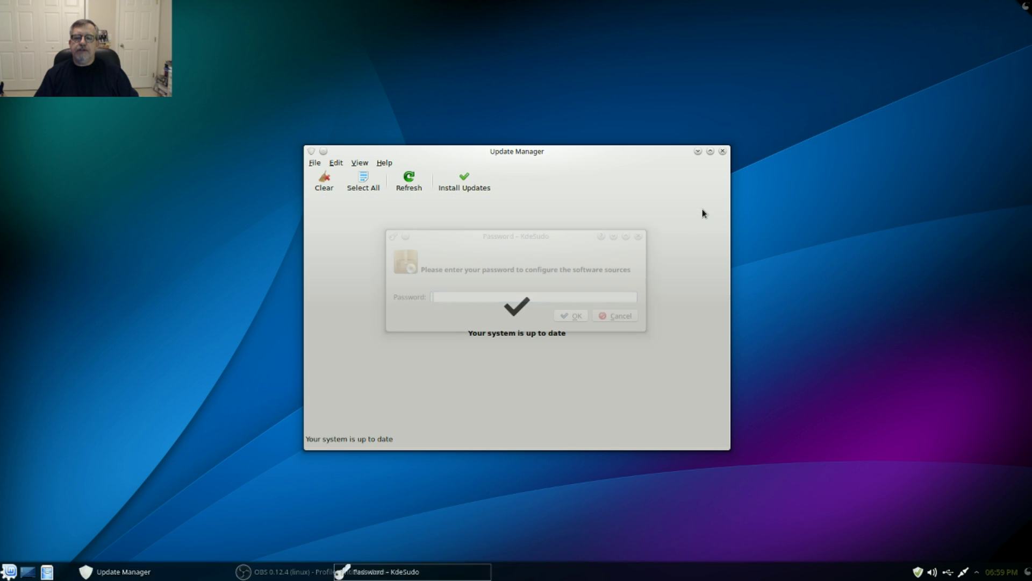
type("******")
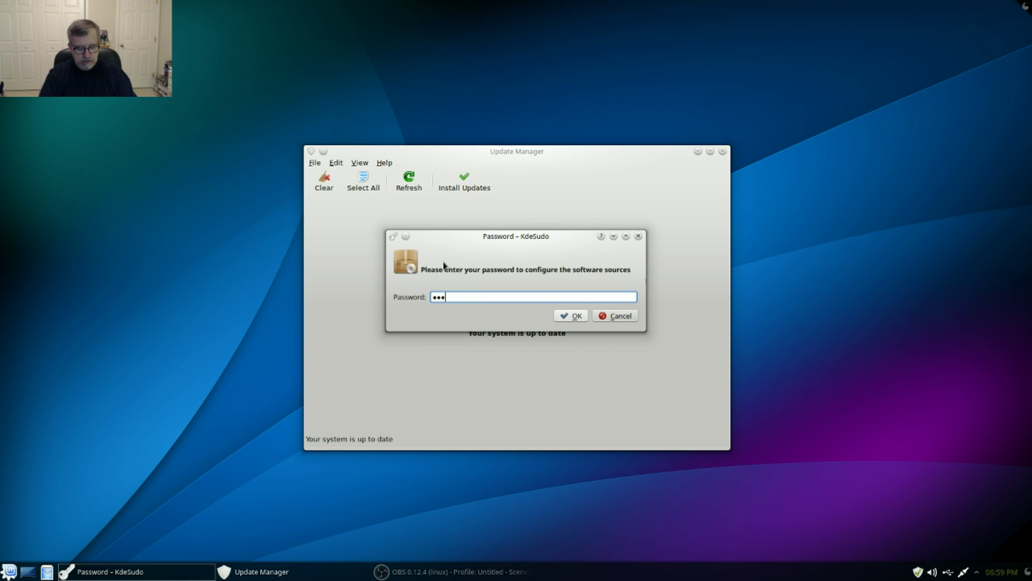
key("Return")
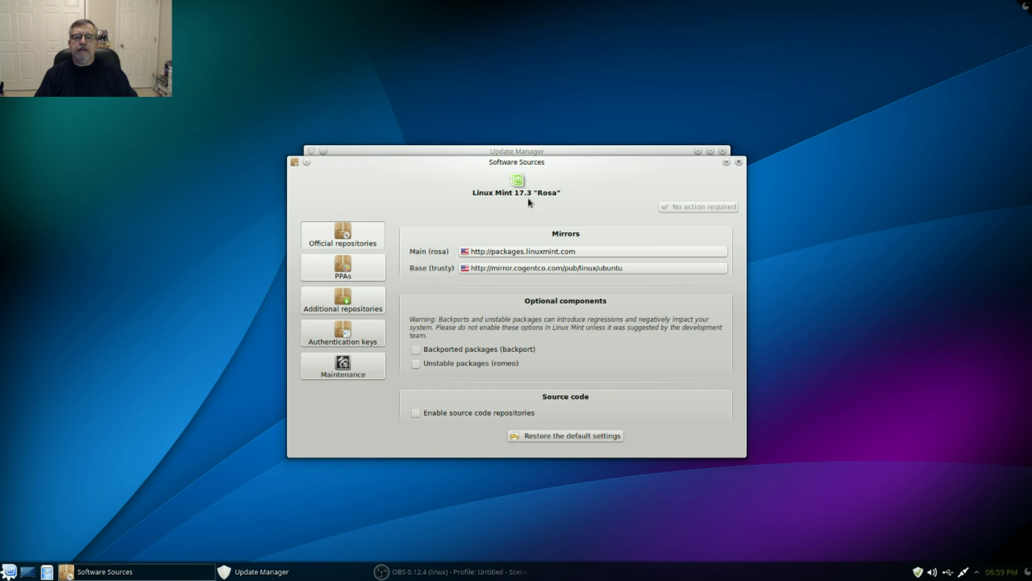
left_click_drag(483, 161, 482, 66)
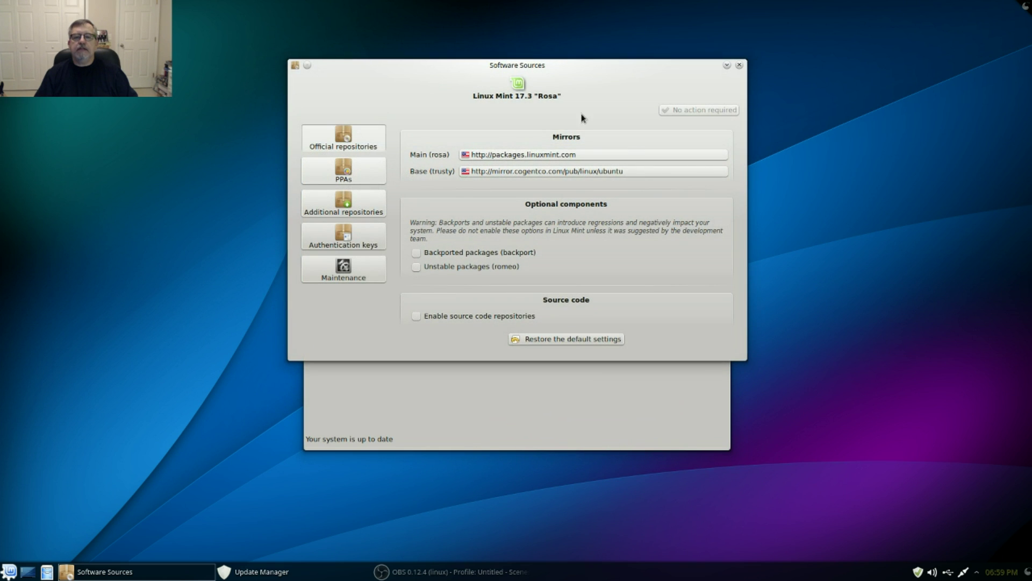
- Review the Main (rosa) mirror list and apply advancedhosters.com as the main mirror
left_click(518, 155)
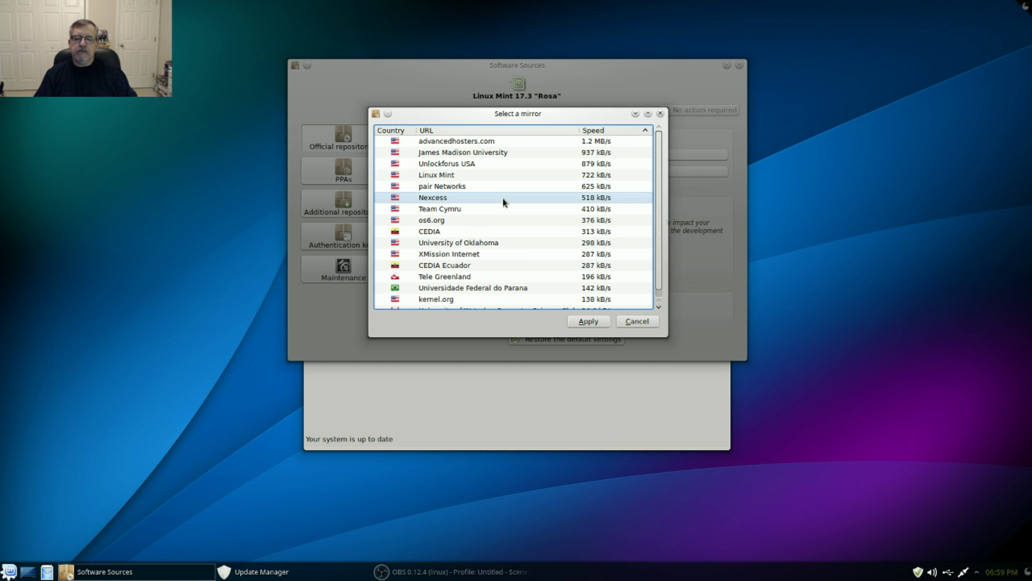
scroll(506, 197, "down", 1)
scroll(510, 196, "up", 1)
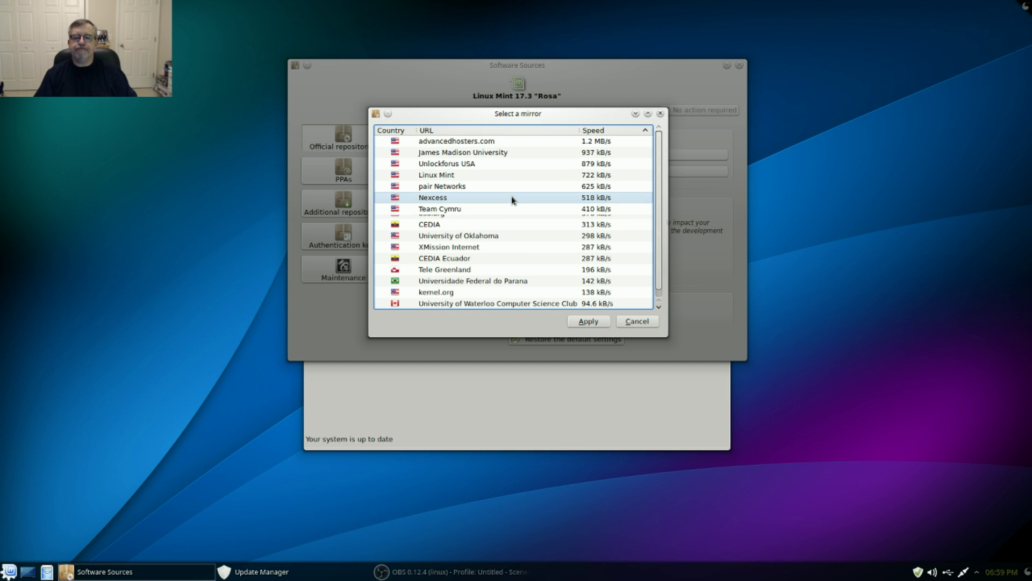
left_click(530, 140)
left_click(588, 321)
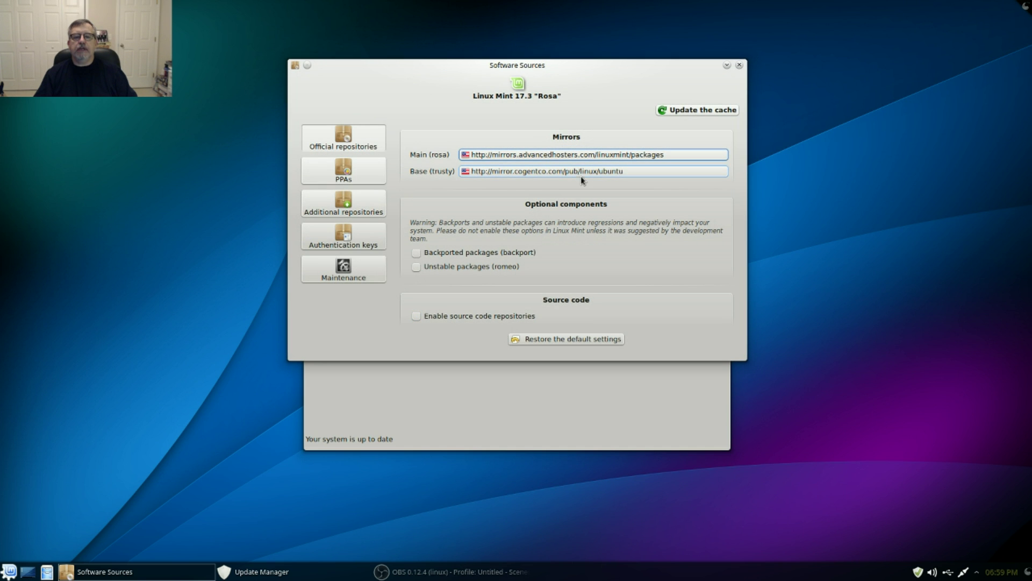
left_click(558, 172)
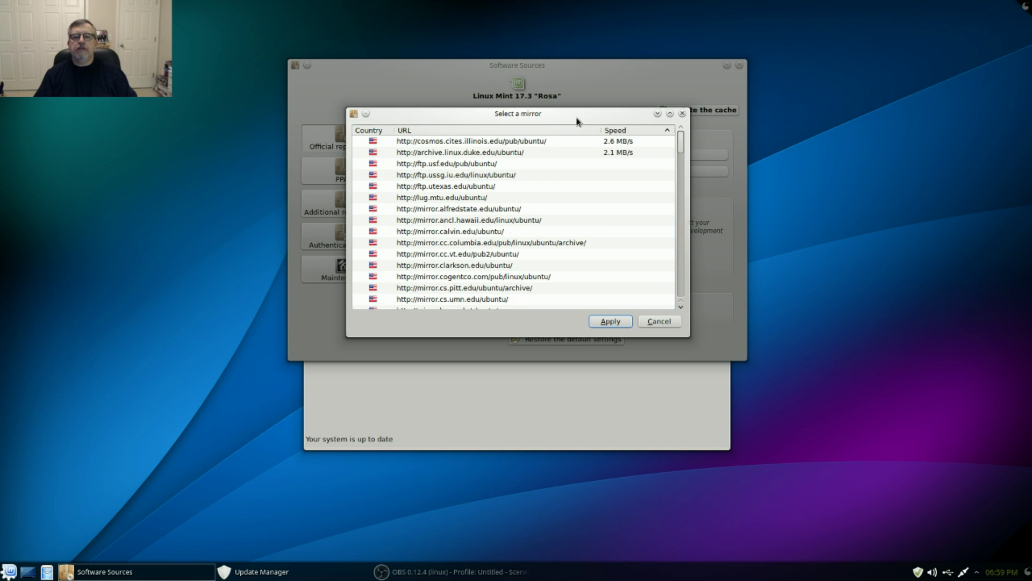
left_click_drag(576, 121, 610, 194)
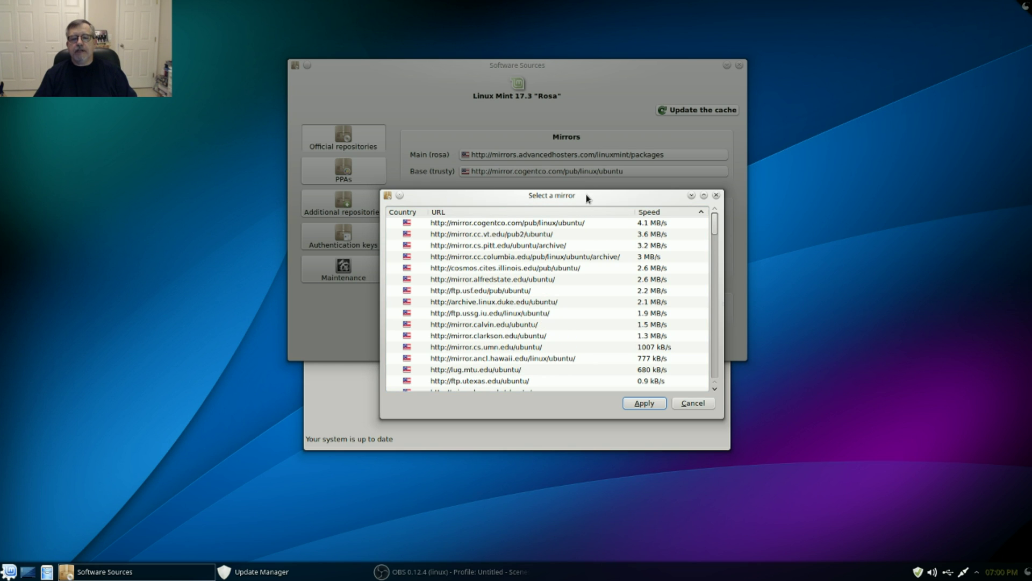
left_click(524, 224)
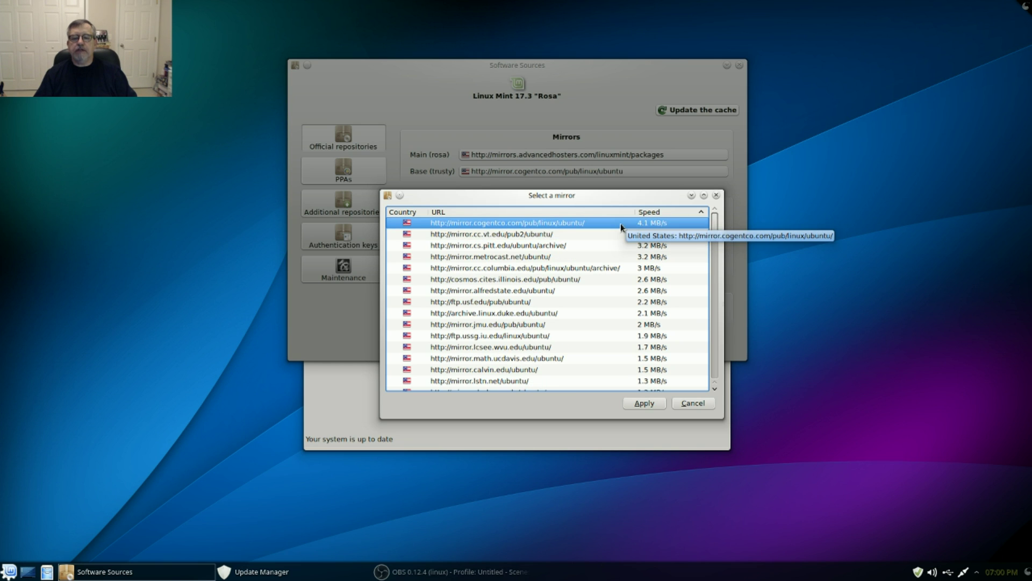
left_click(648, 404)
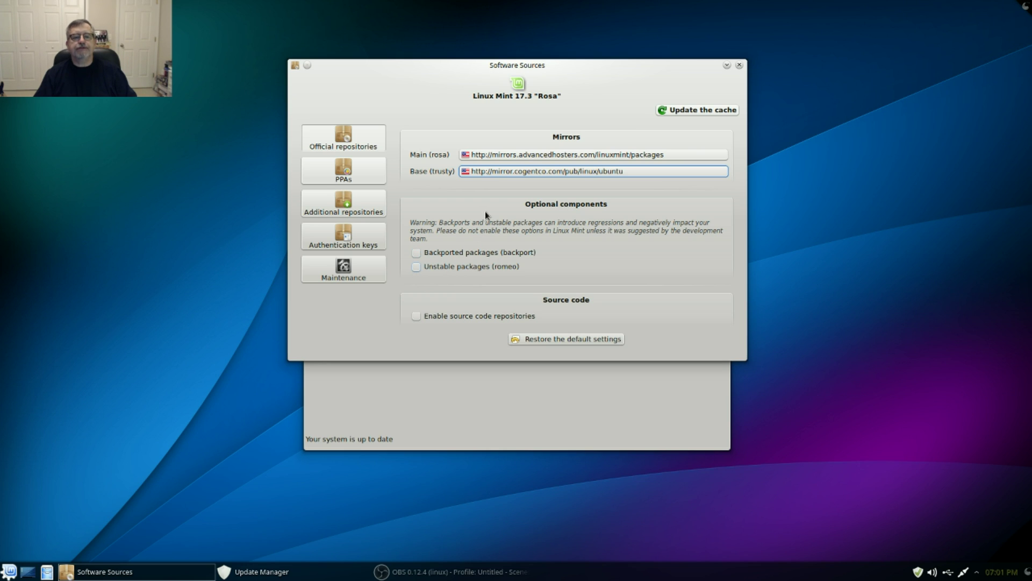
left_click(741, 65)
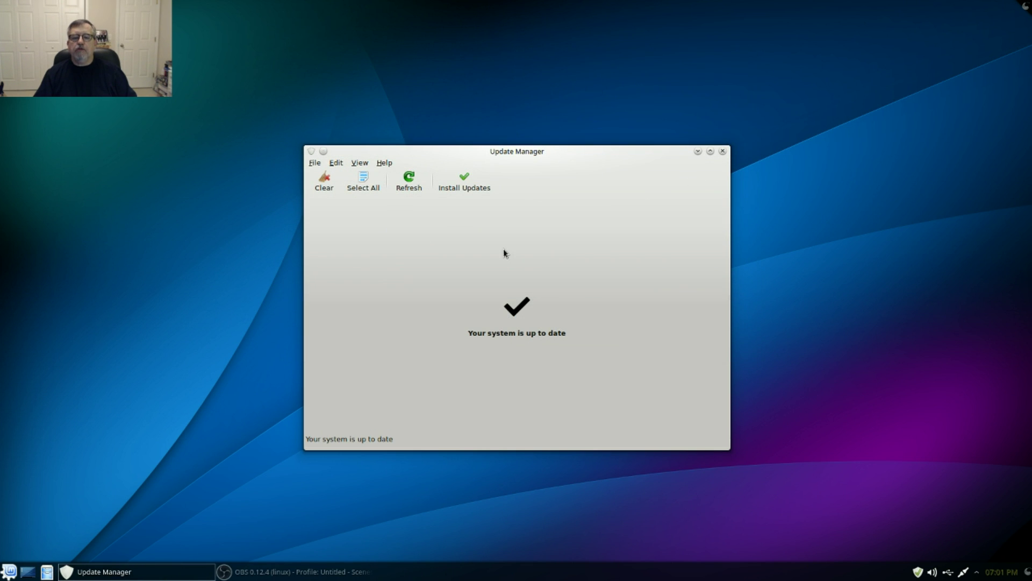
left_click(723, 152)
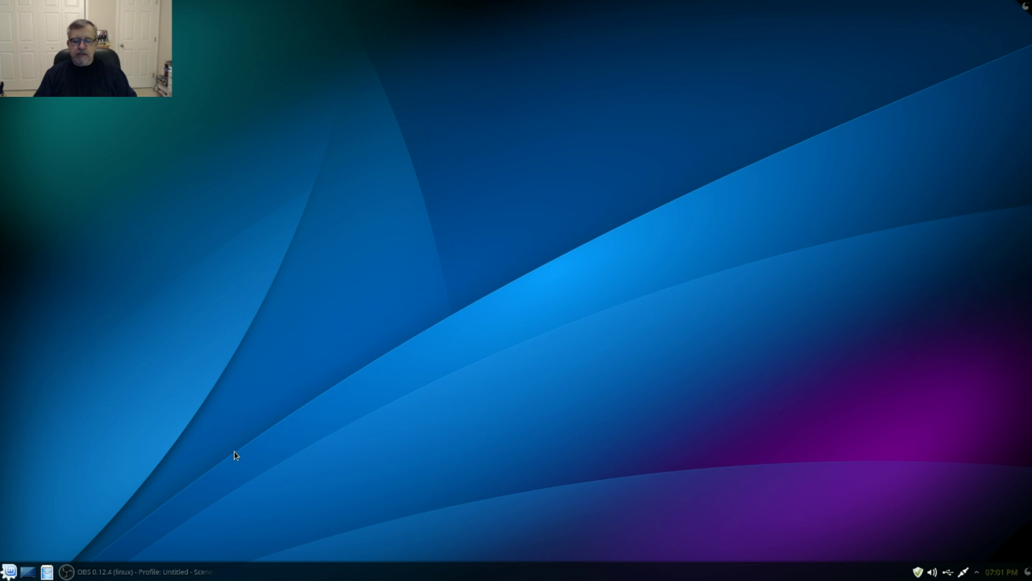